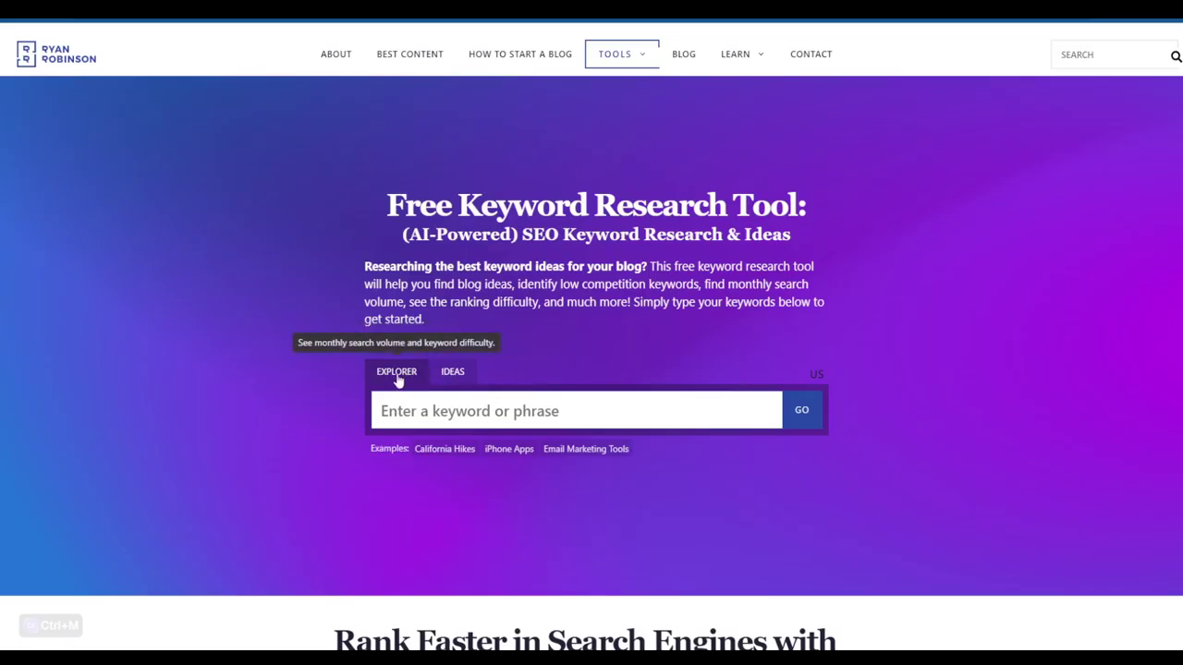
Search the keyword 'linkedin' for volume and difficulty results, and dismiss the writing ideas tip
left_click(440, 412)
left_click(439, 412)
type("li")
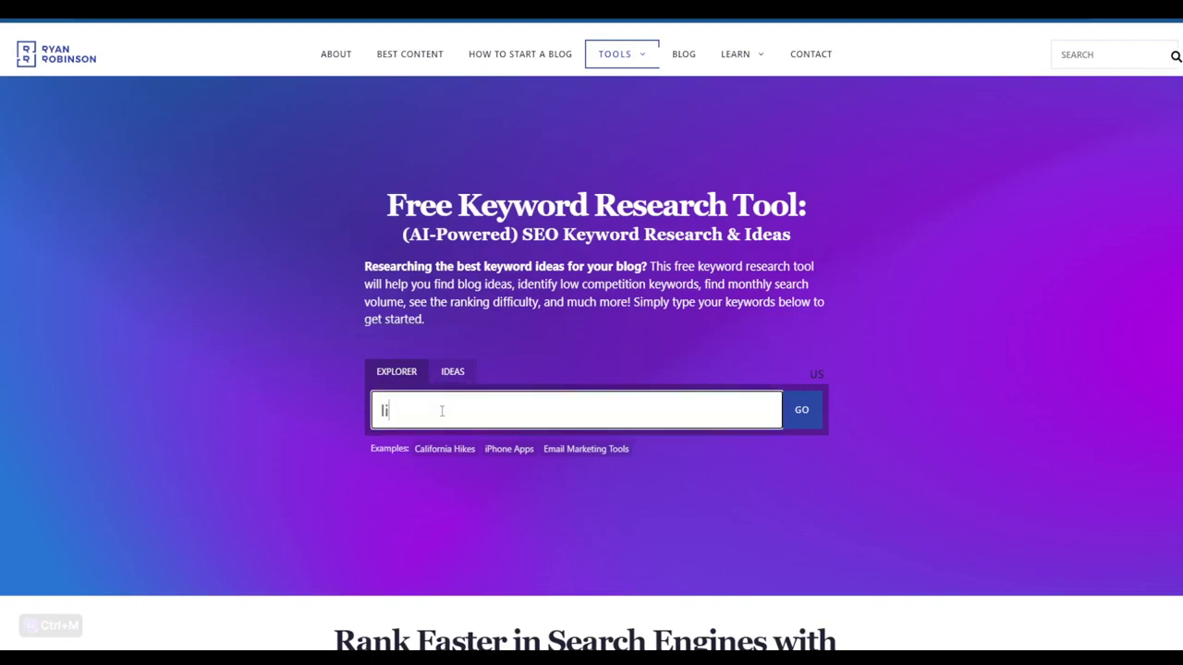
type("nkedin")
key("Return")
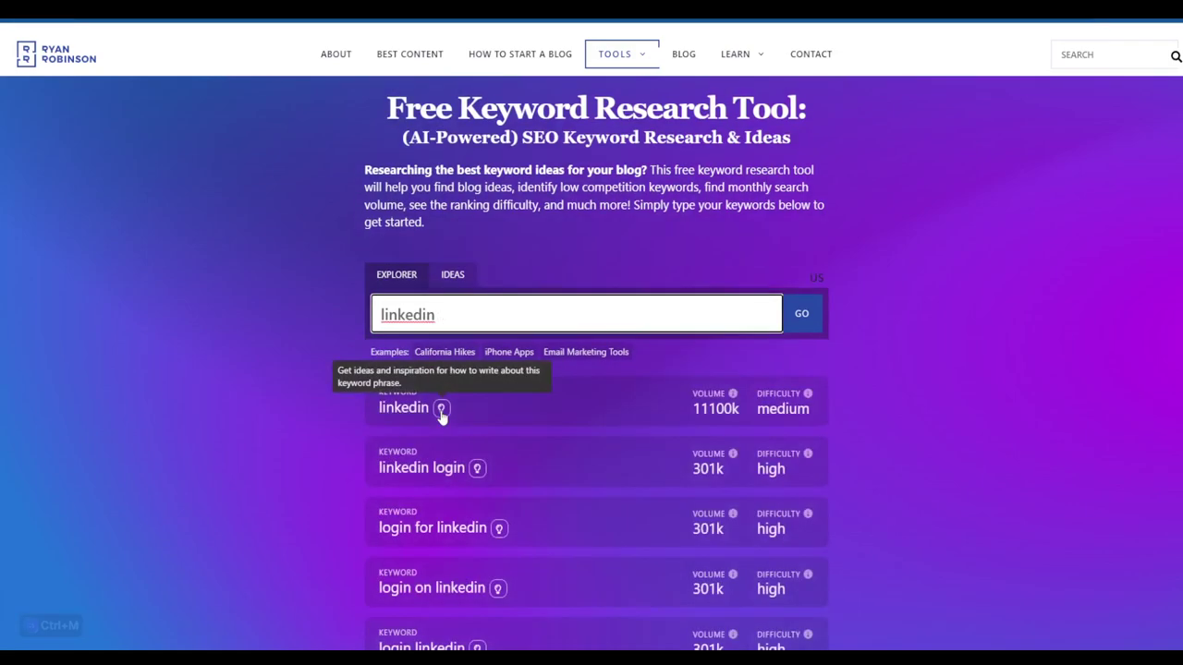
left_click(930, 322)
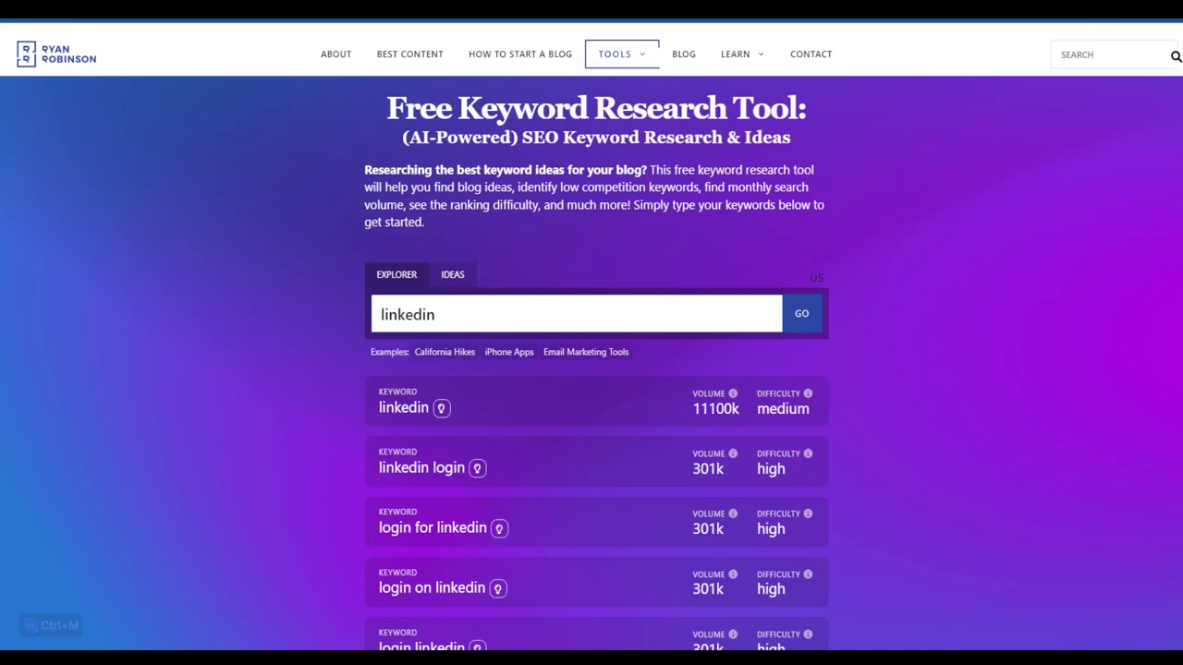
Scroll down the linkedin results to the 'sales navigator for linkedin' row
scroll(591, 369, "down", 2)
scroll(591, 370, "down", 2)
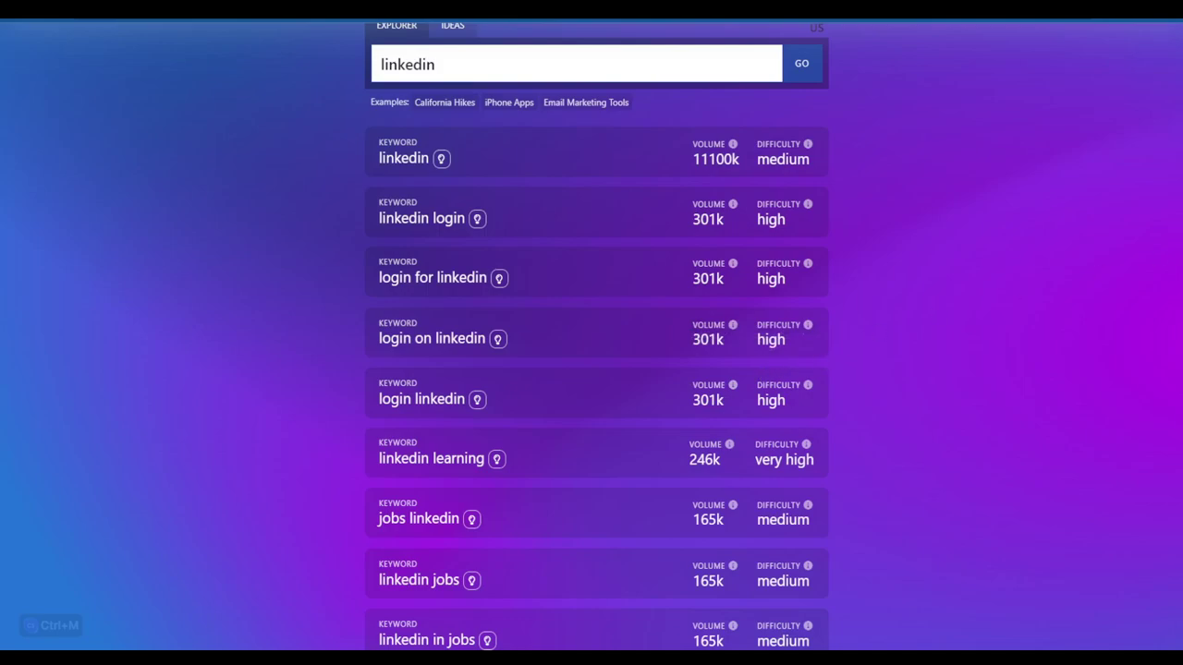
scroll(595, 370, "down", 2)
scroll(596, 370, "down", 2)
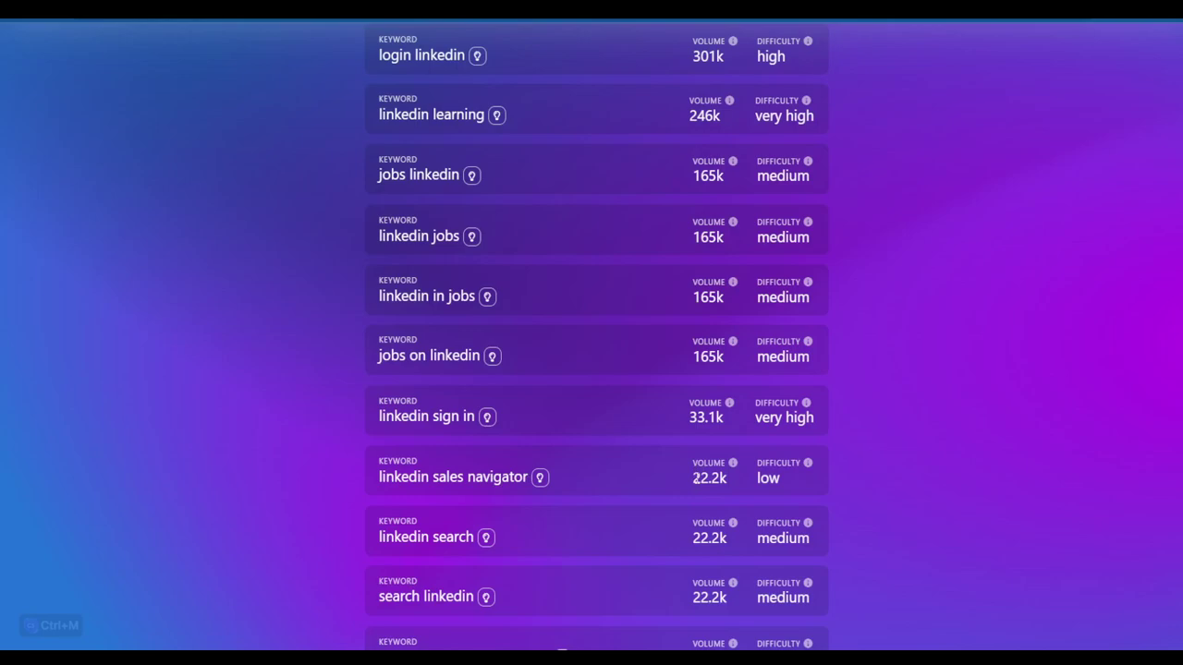
scroll(739, 402, "down", 3)
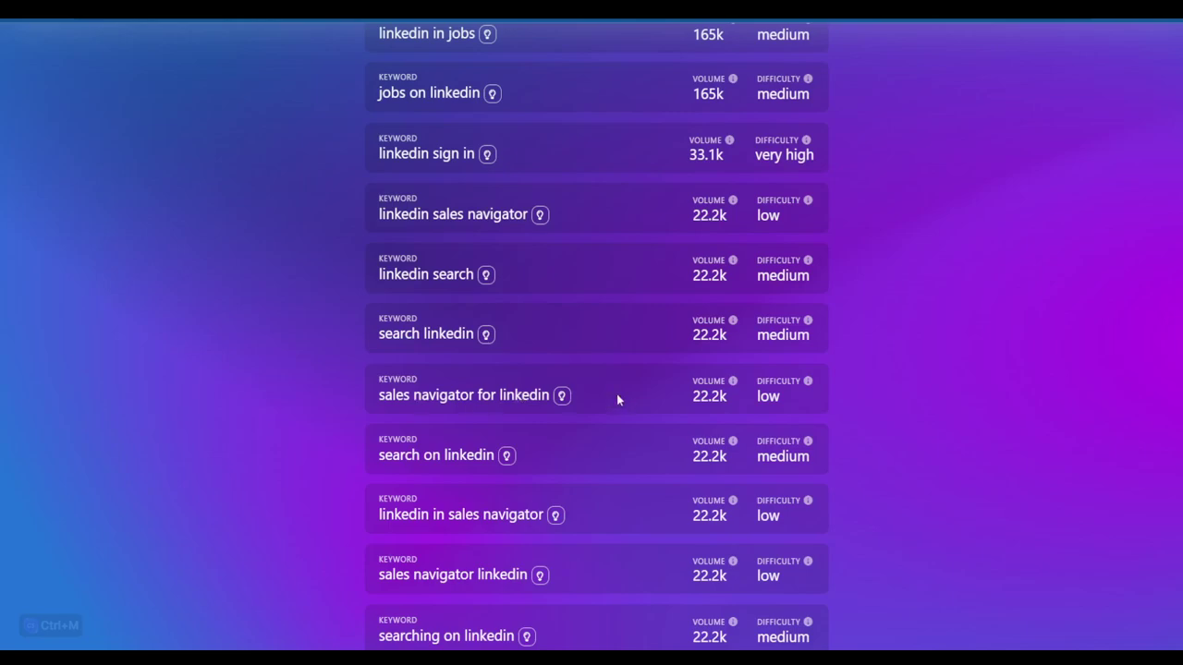
Expand writing ideas for 'sales navigator for linkedin' and scroll through the question groups down to Why, Will and For
left_click(563, 397)
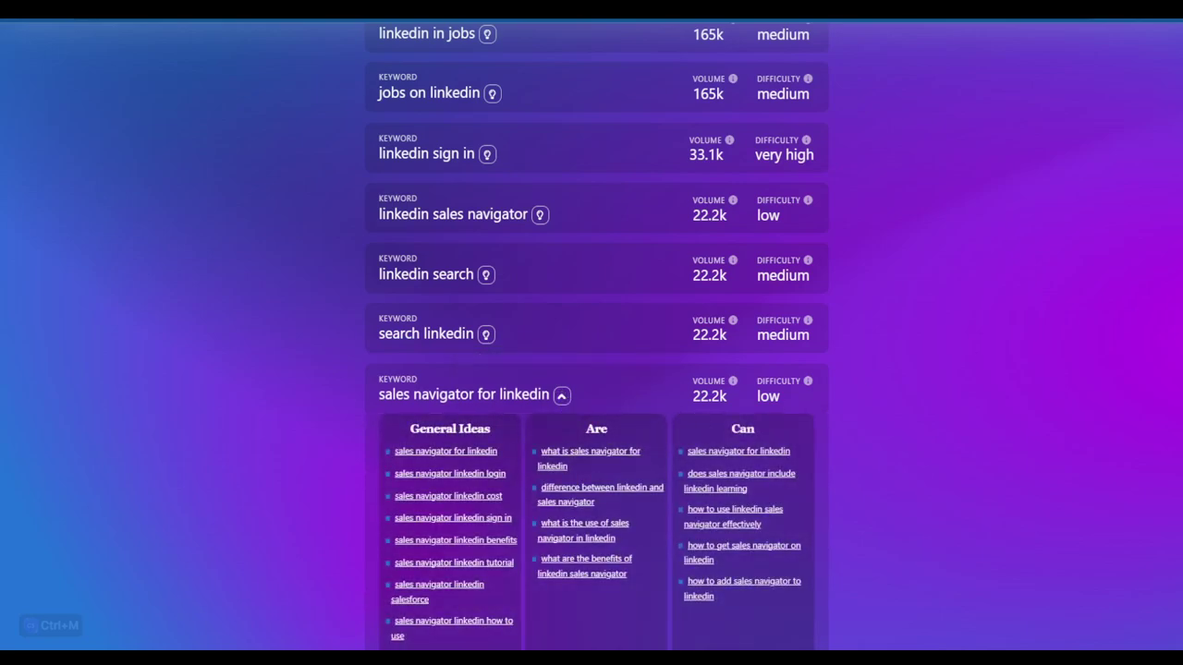
scroll(596, 369, "down", 3)
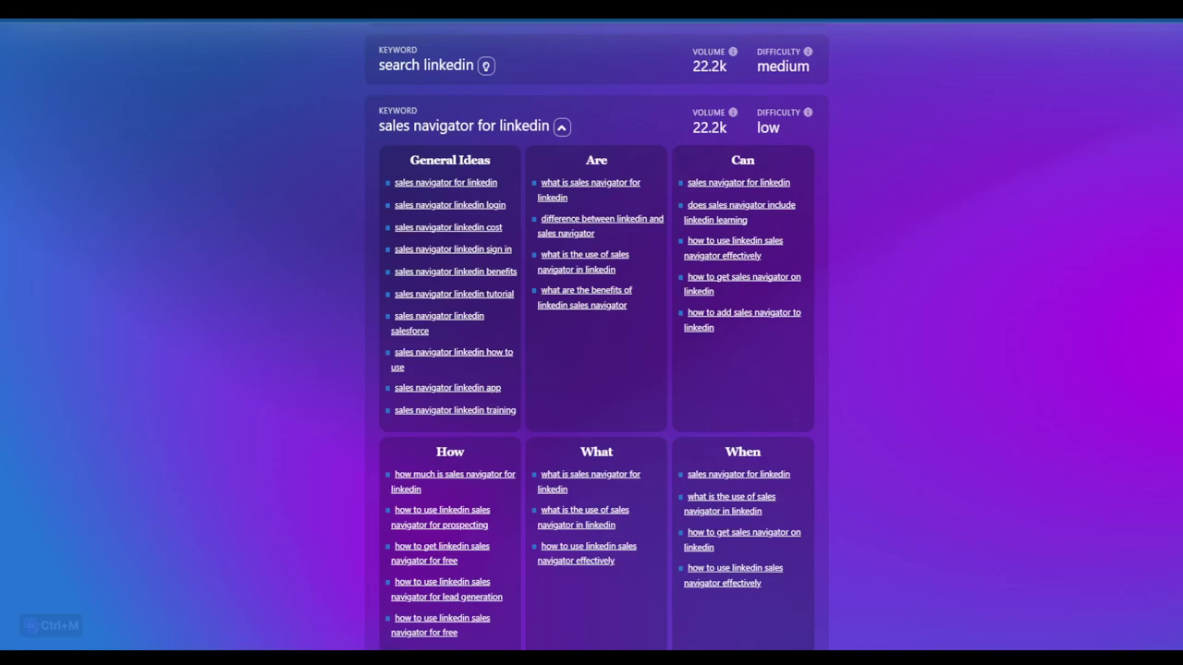
scroll(596, 332, "down", 2)
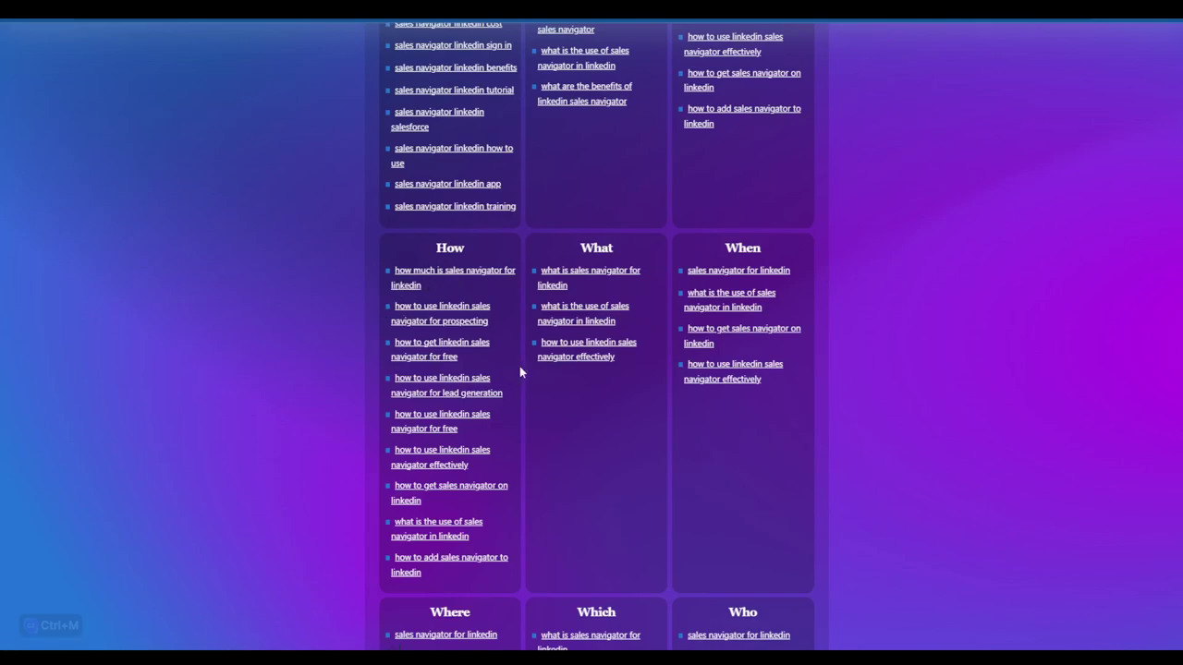
scroll(596, 369, "down", 3)
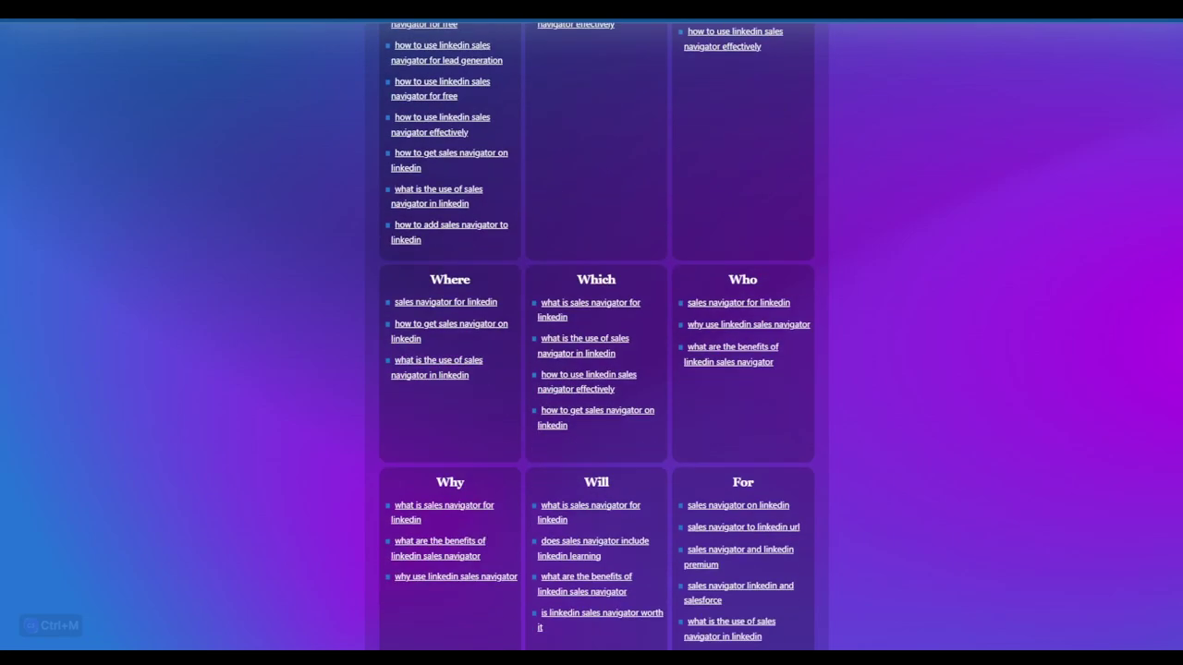